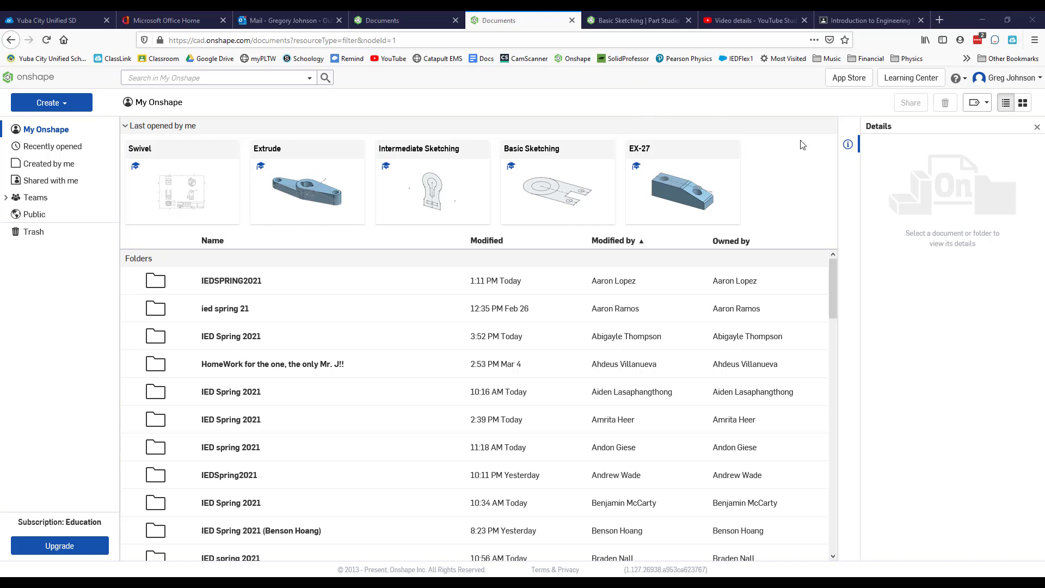
From the Learning Center's Onshape Fundamentals self-paced courses, open Introduction to Sketching and view the step instructions of Exercise: Intermediate Sketching.
left_click(910, 78)
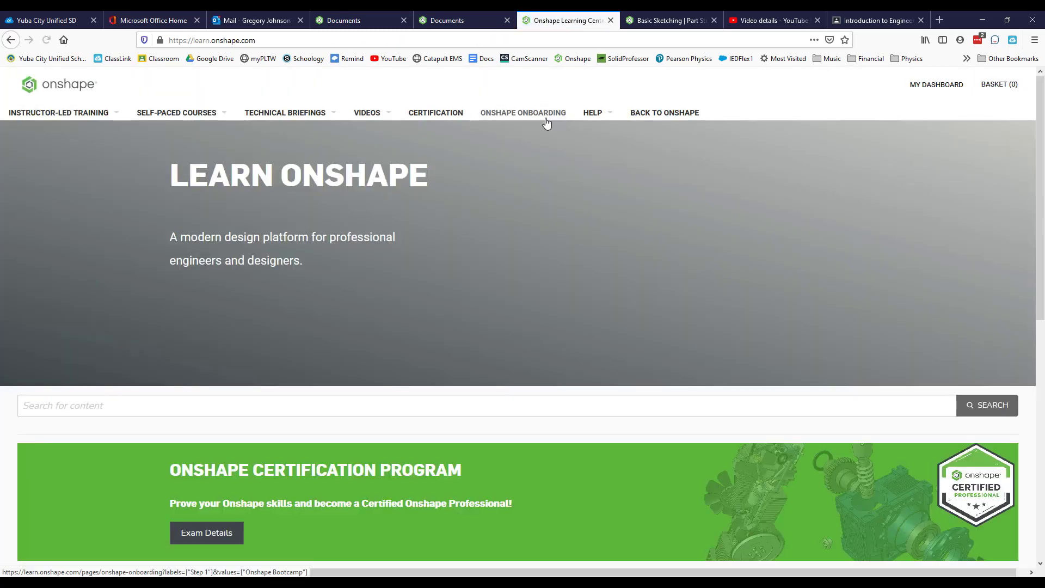
mouse_move(184, 115)
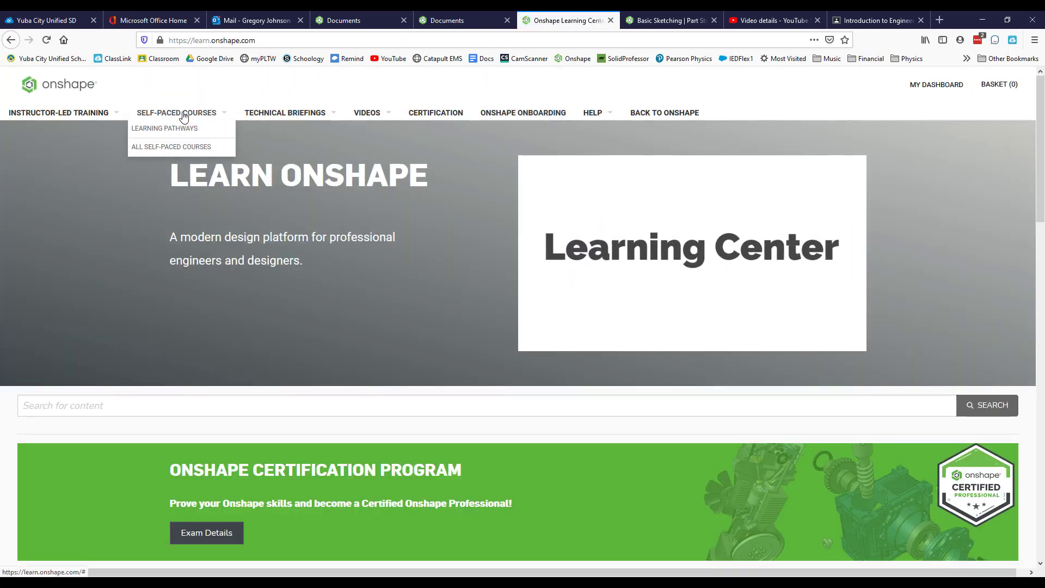
left_click(215, 148)
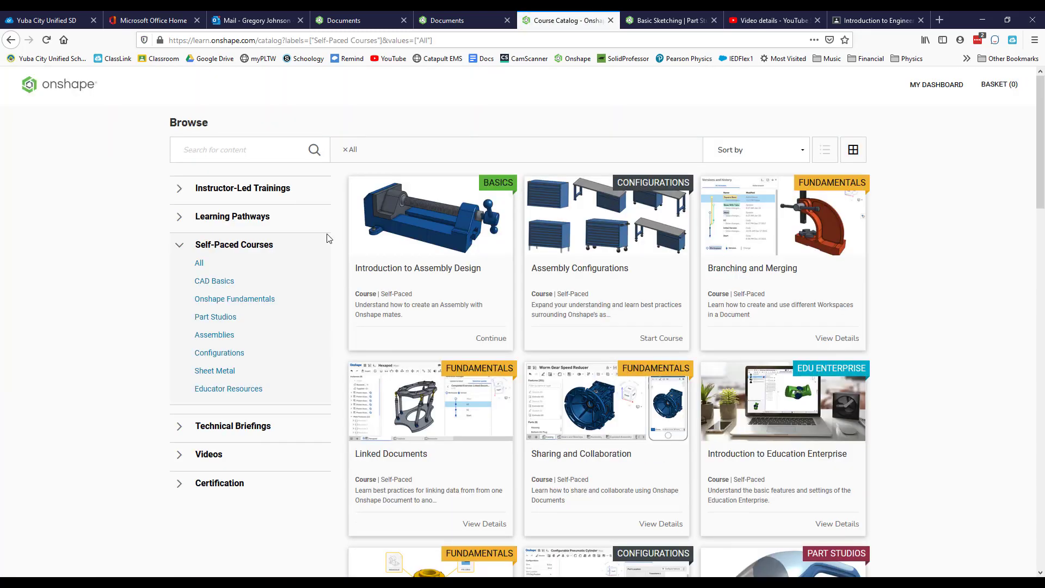
left_click(261, 299)
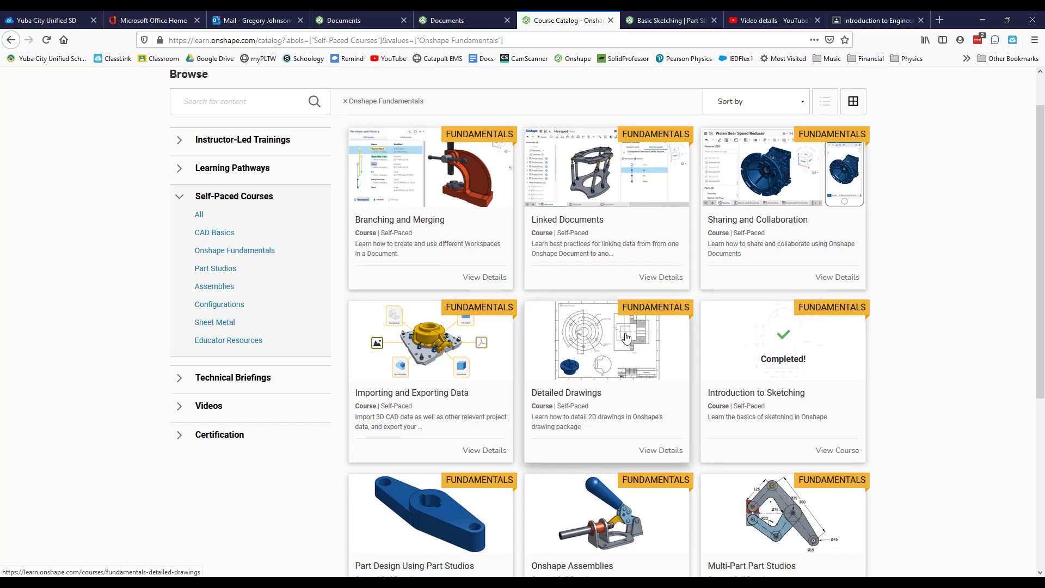
left_click(786, 394)
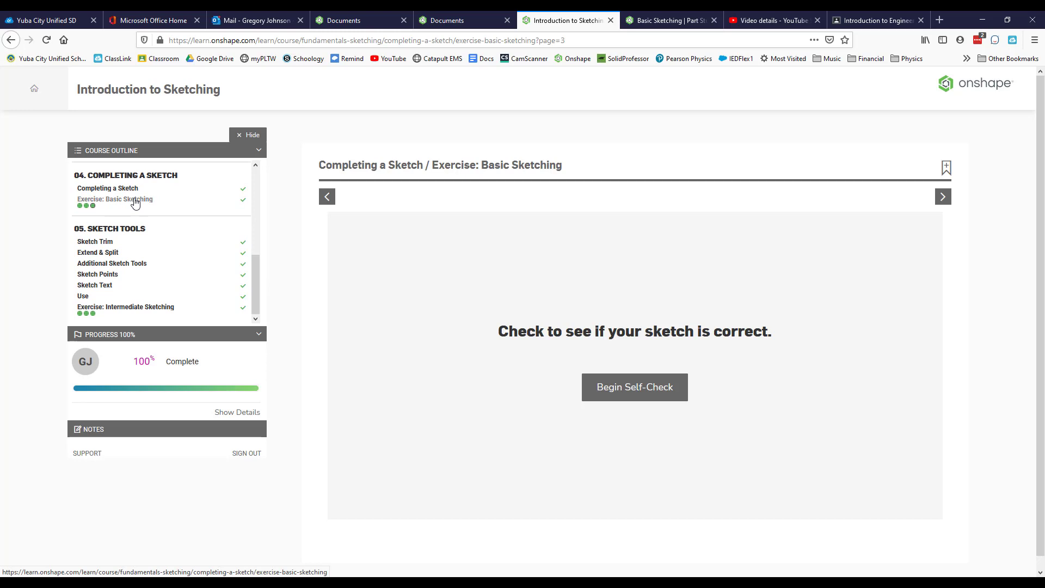
left_click(131, 308)
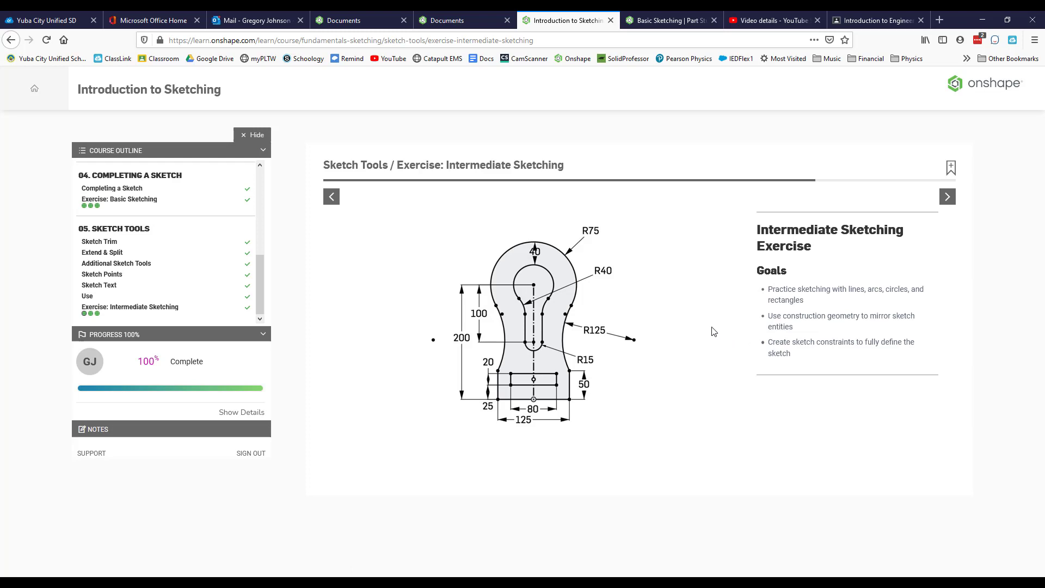
left_click(947, 198)
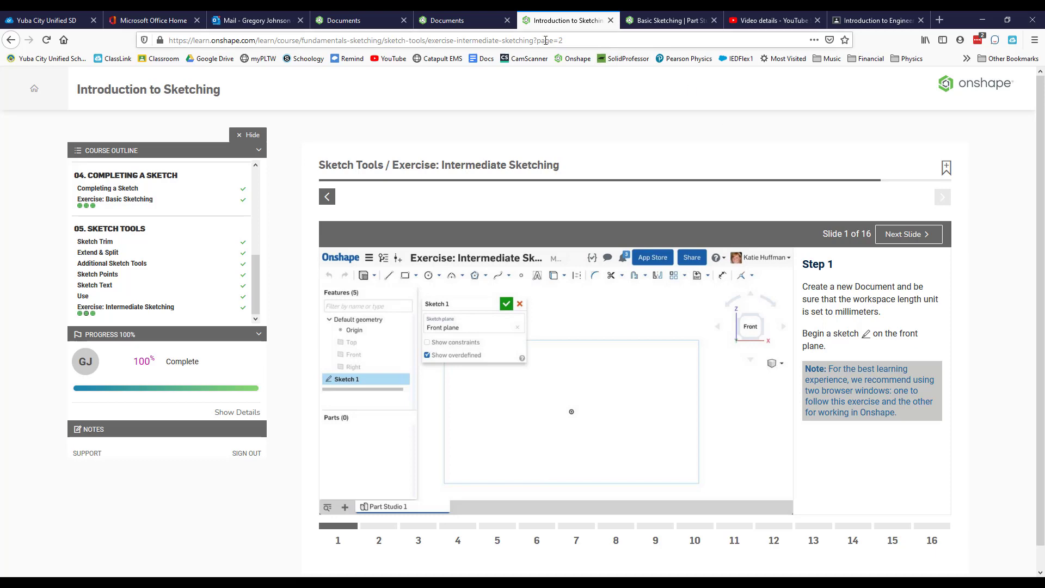
Return to the Onshape documents page and create a new document named Intermediate Sketching.
left_click(471, 22)
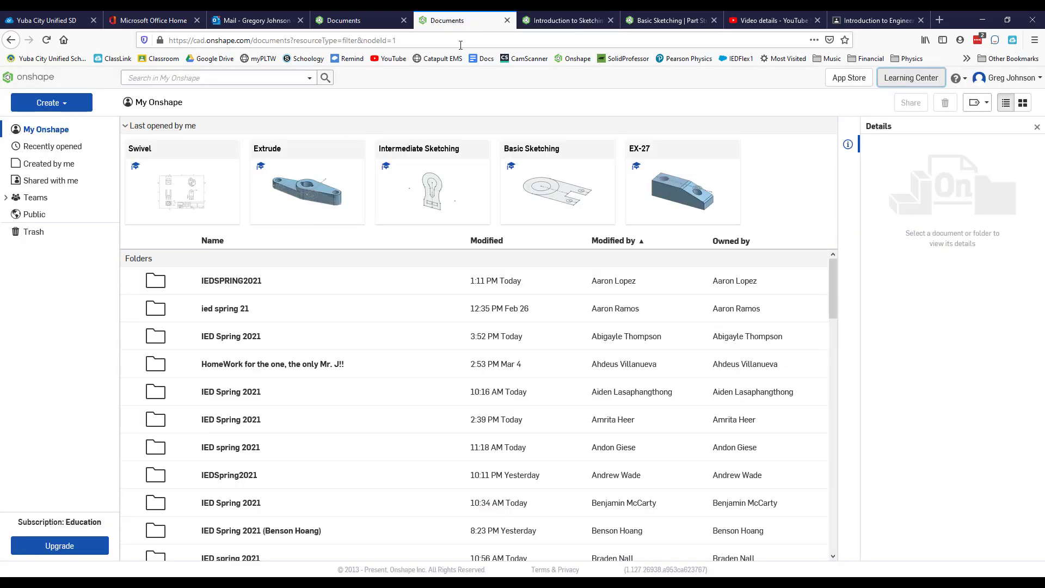
left_click(57, 109)
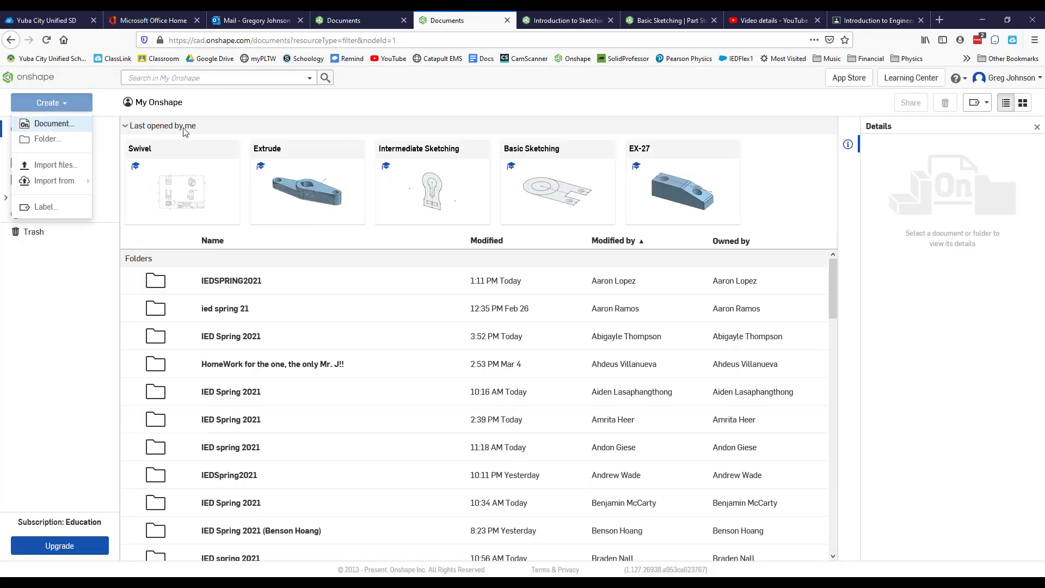
left_click(53, 123)
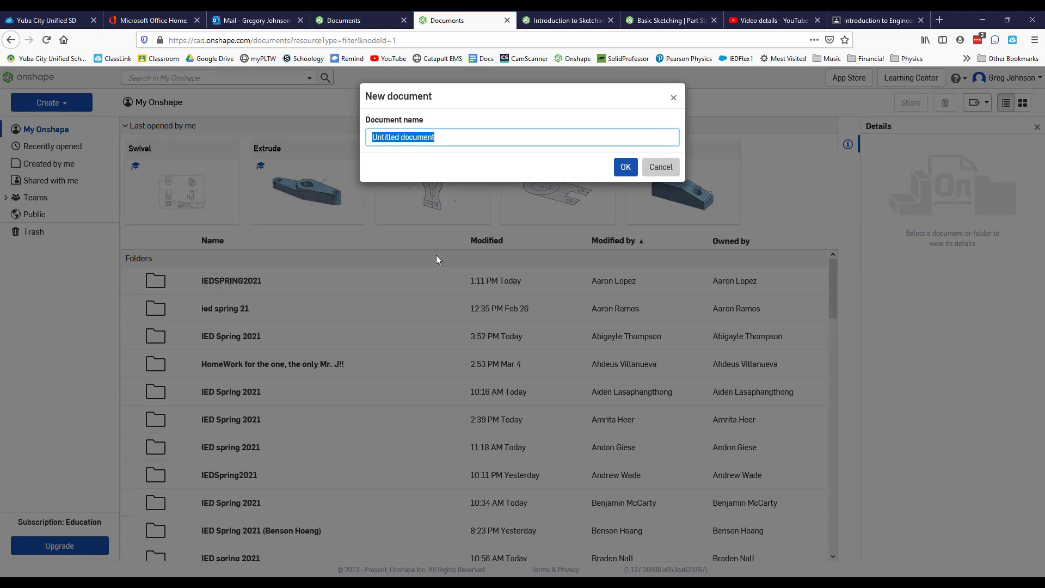
type("Intermedia")
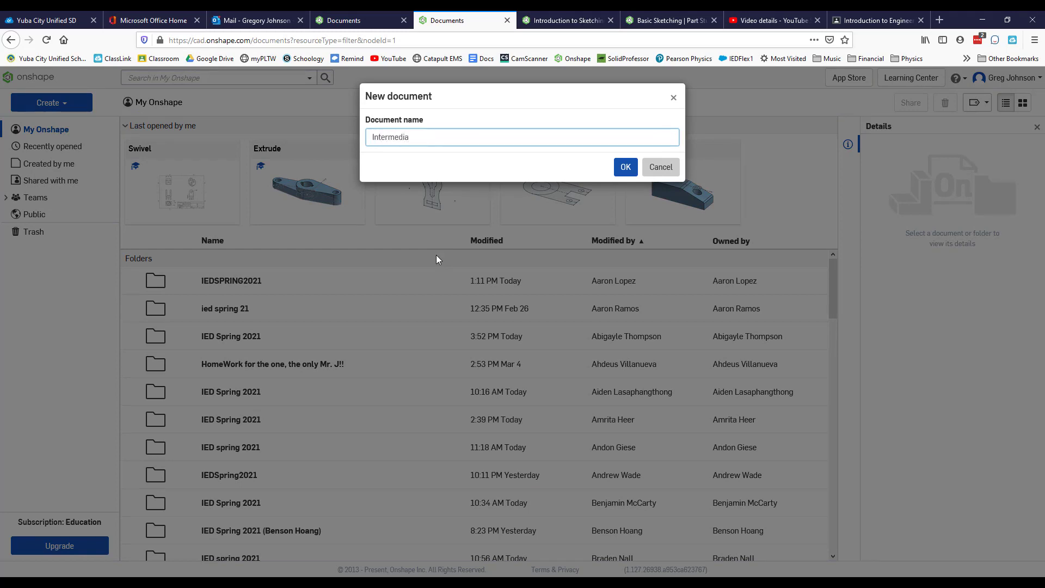
type("te Sketching")
key("Return")
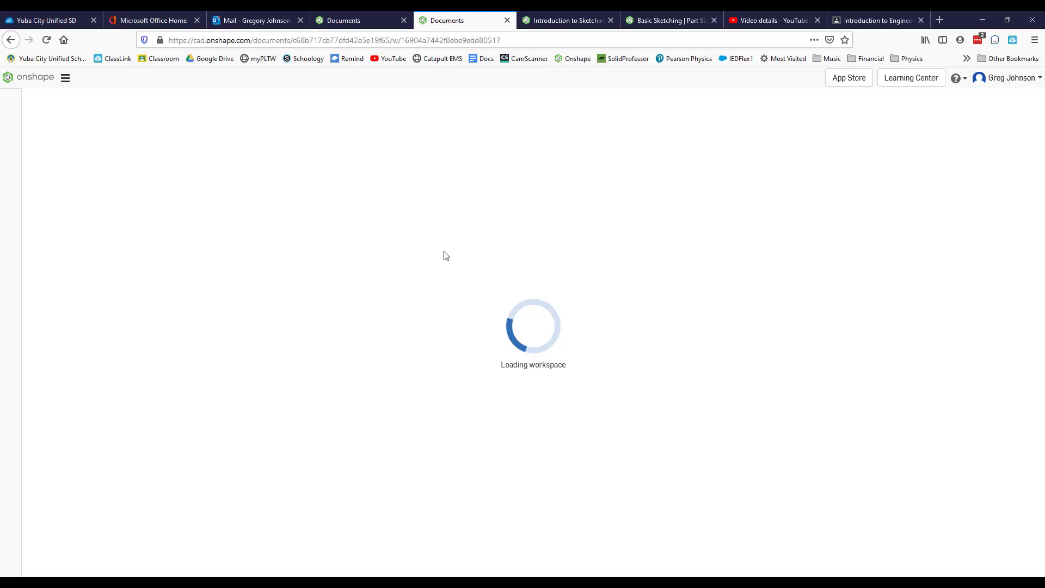
Start a sketch on the Front plane, hide the other planes, and view the sketch plane straight on.
right_click(493, 220)
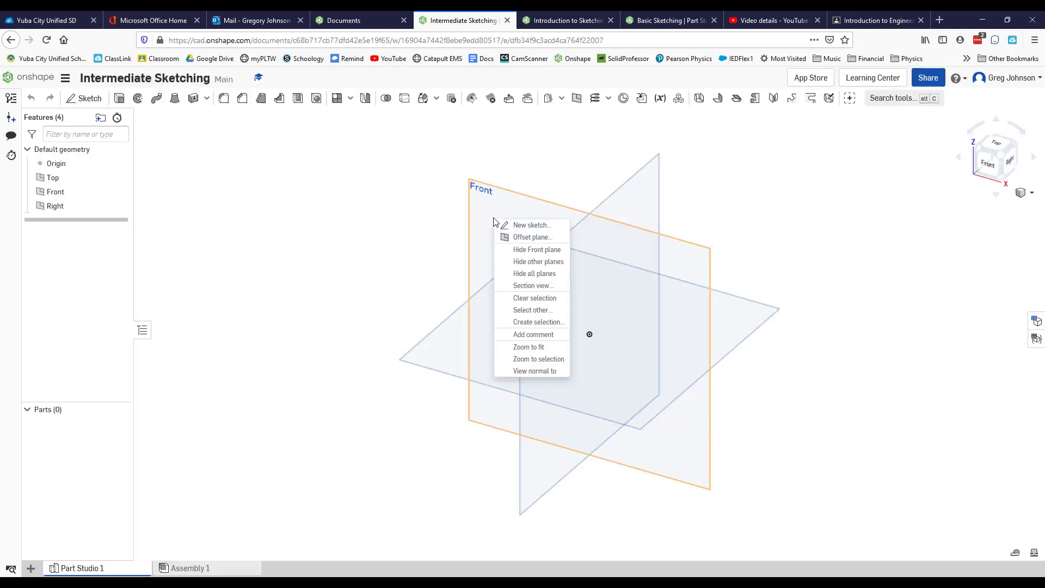
left_click(522, 226)
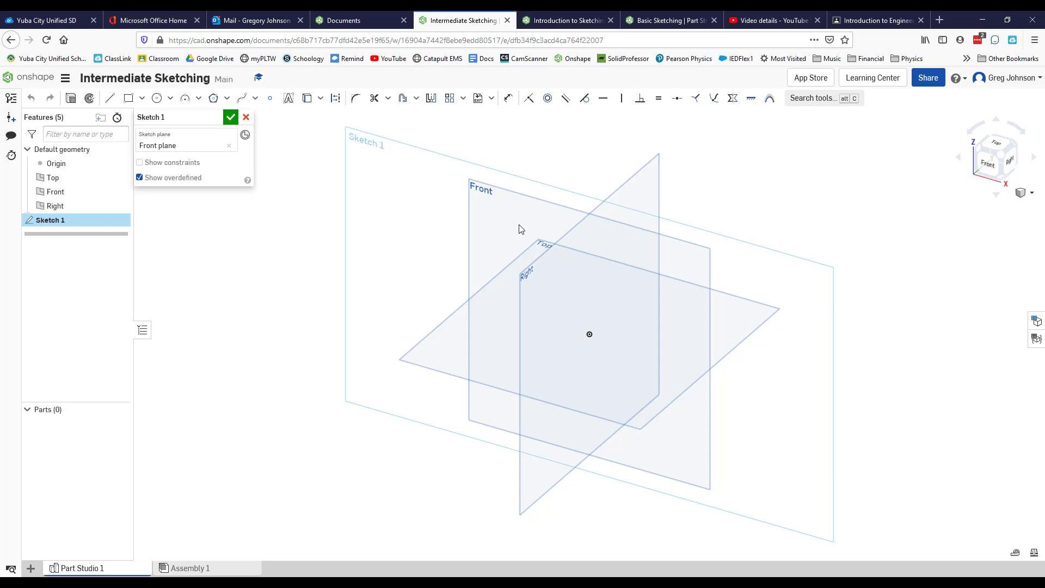
right_click(486, 214)
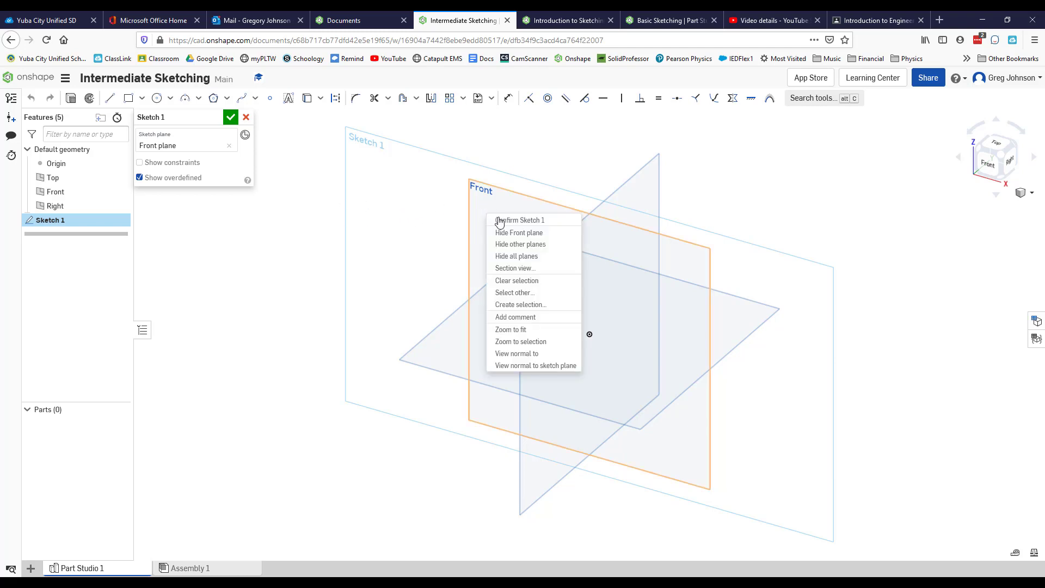
left_click(520, 244)
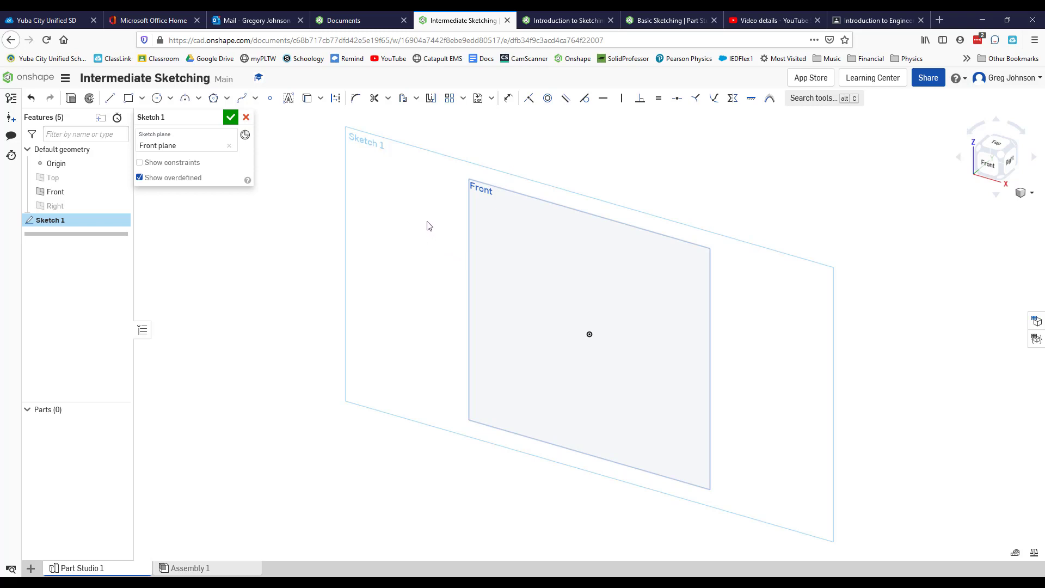
key("n")
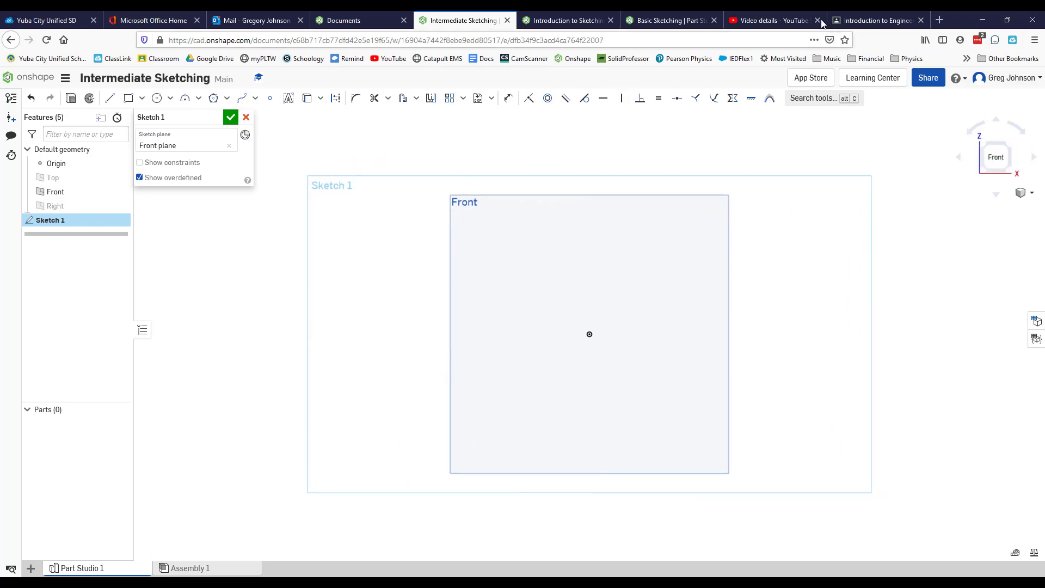
Sketch a horizontal line about 41 mm long leftward from the origin, then a vertical line about 39 mm up from its end.
left_click(575, 22)
left_click(464, 20)
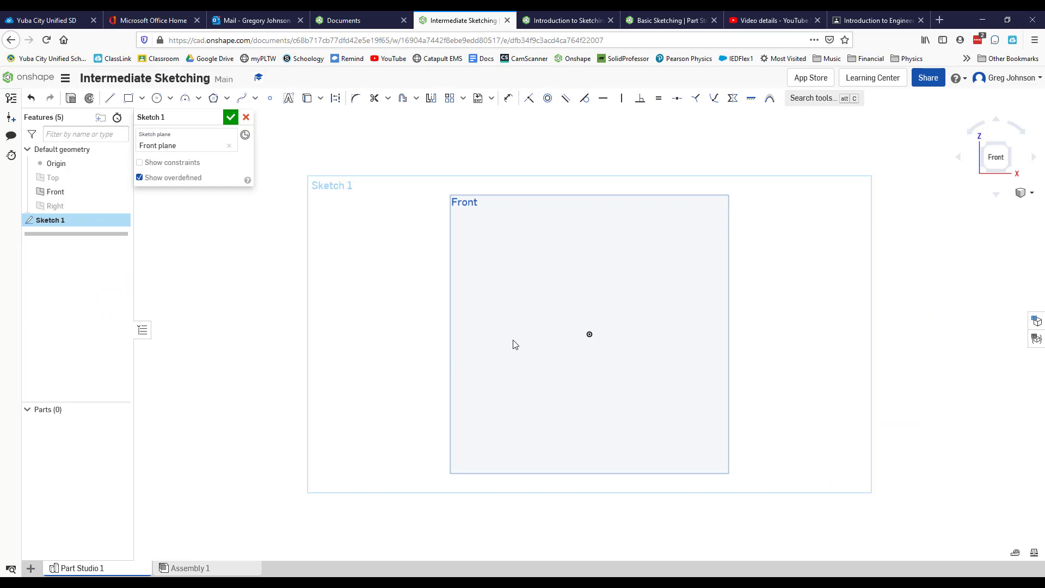
key("l")
left_click(590, 334)
left_click(512, 333)
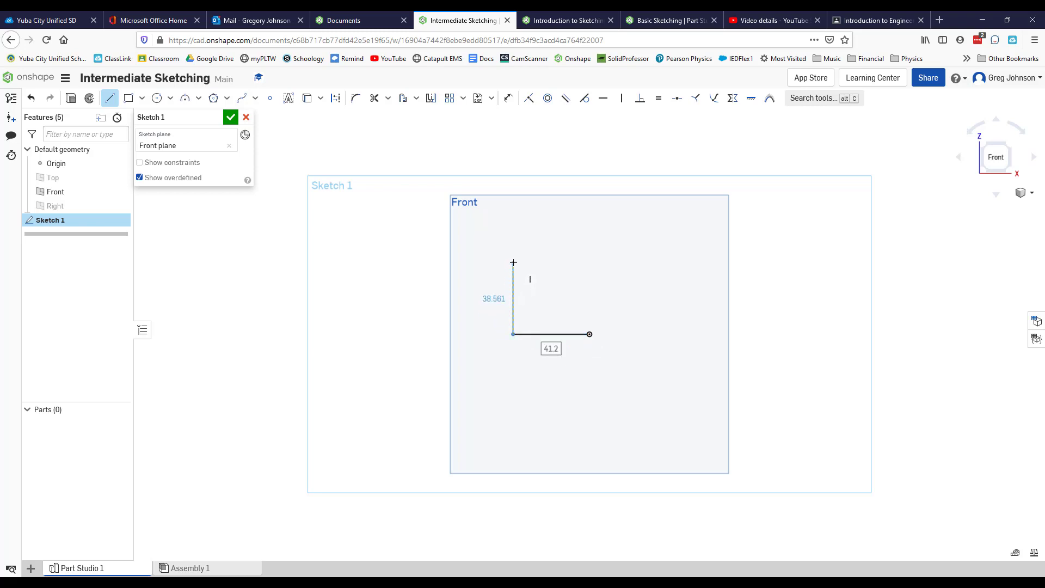
left_click(513, 263)
key("Escape")
Sketch a vertical construction line about 193 mm long upward from the origin as the sketch's centerline.
mouse_move(756, 289)
right_mouse_down()
mouse_move(756, 366)
mouse_move(765, 314)
right_mouse_up()
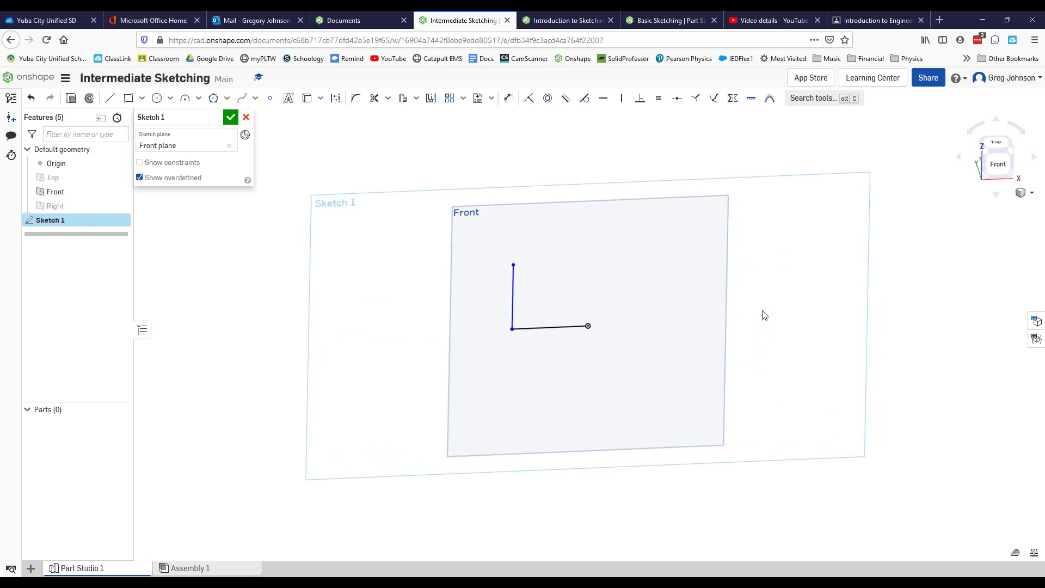
key("n")
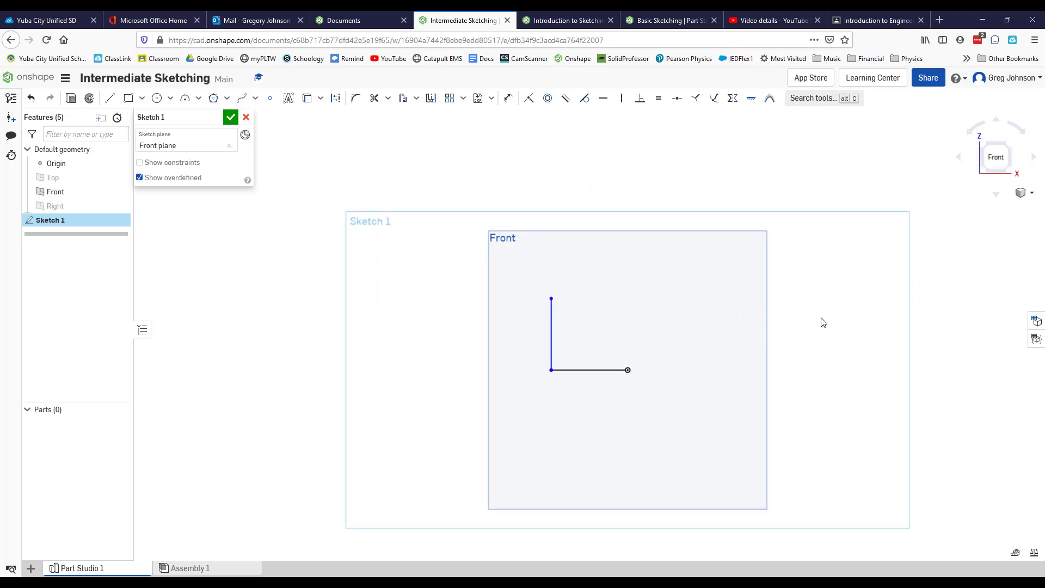
mouse_move(821, 320)
middle_mouse_down()
mouse_move(778, 362)
mouse_move(775, 431)
middle_mouse_up()
key("l")
key("q")
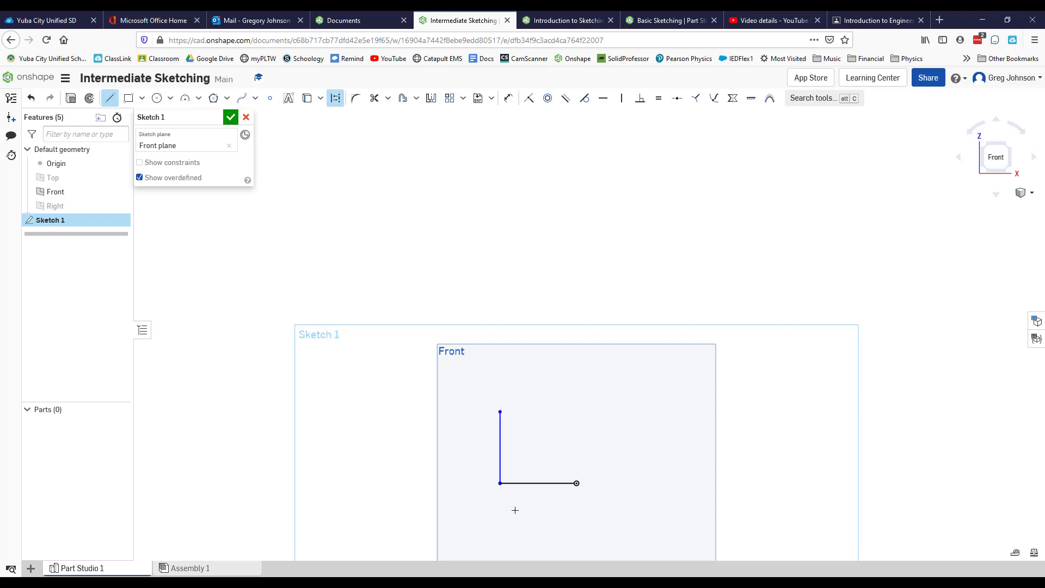
left_click(576, 483)
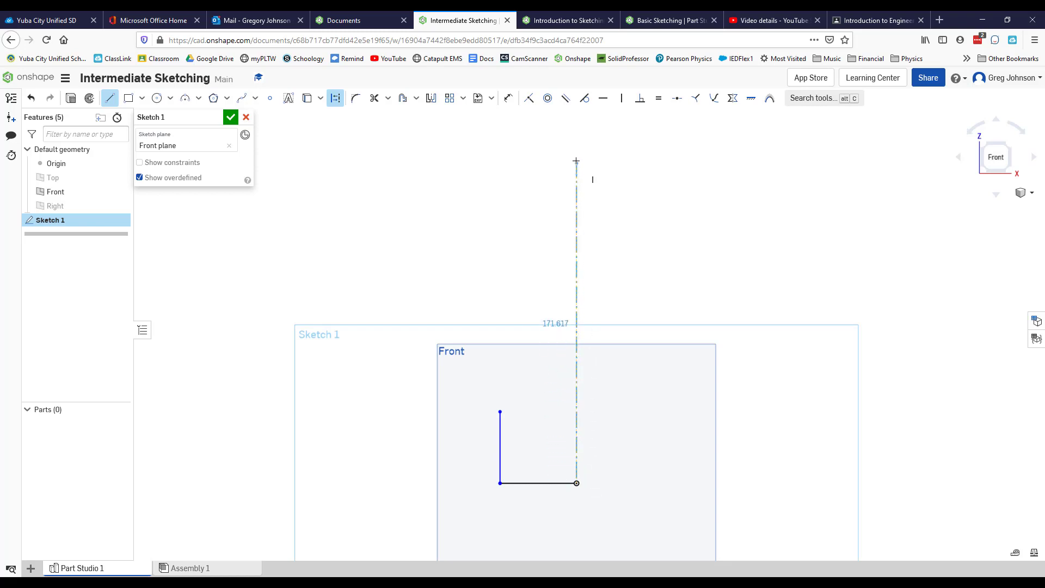
left_click(575, 124)
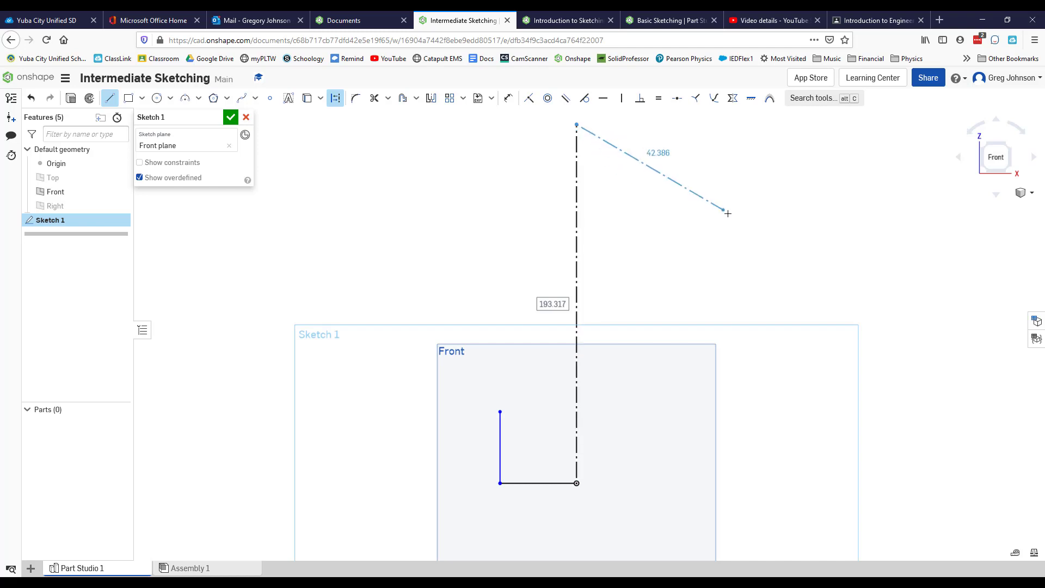
key("Escape")
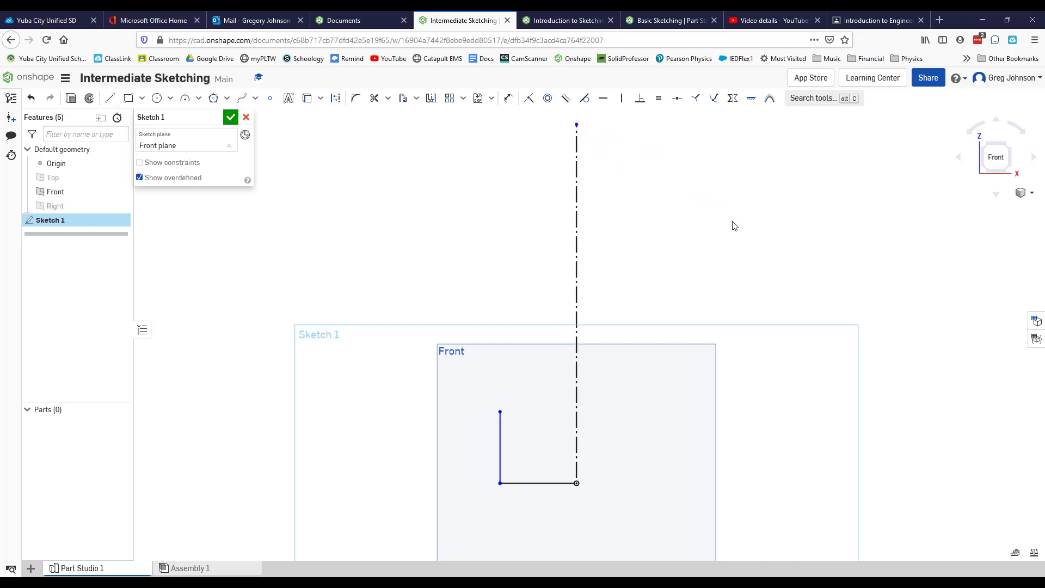
Following exercise step 3, sketch a 3-point arc of about 90 mm radius from the vertical line's upper endpoint, bulging toward the centerline.
left_click(566, 20)
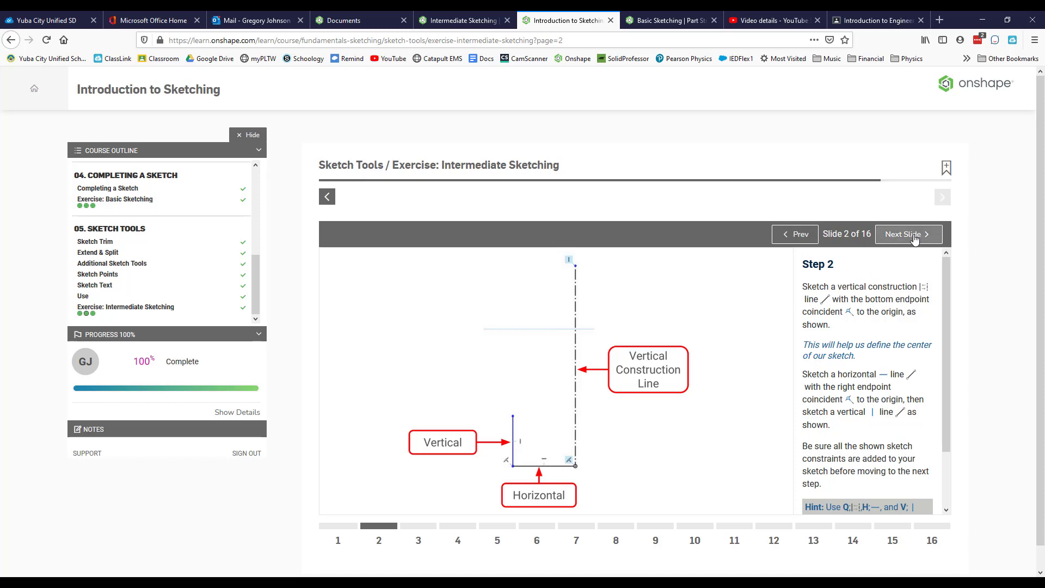
left_click(914, 240)
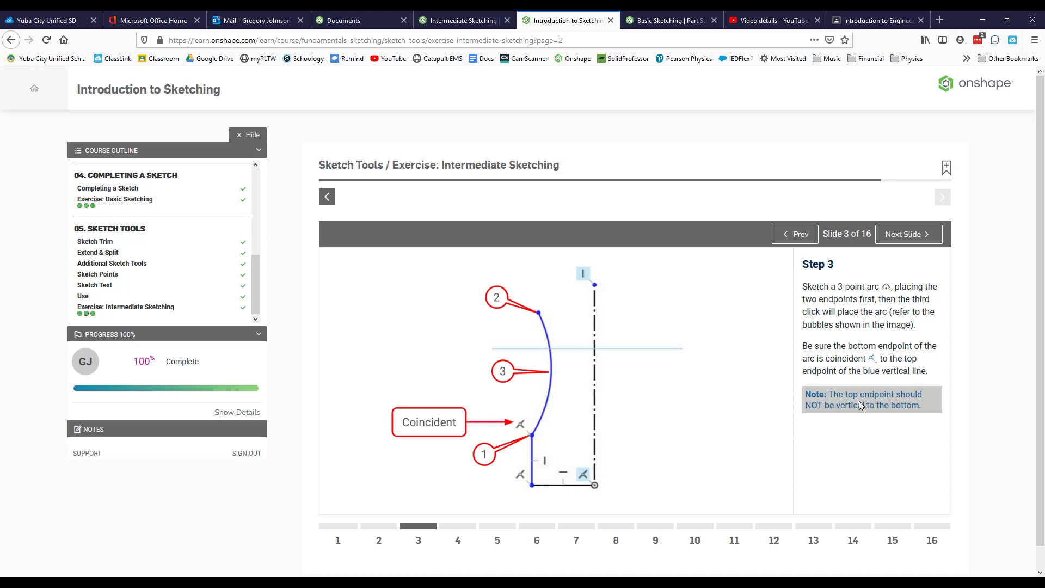
left_click(462, 20)
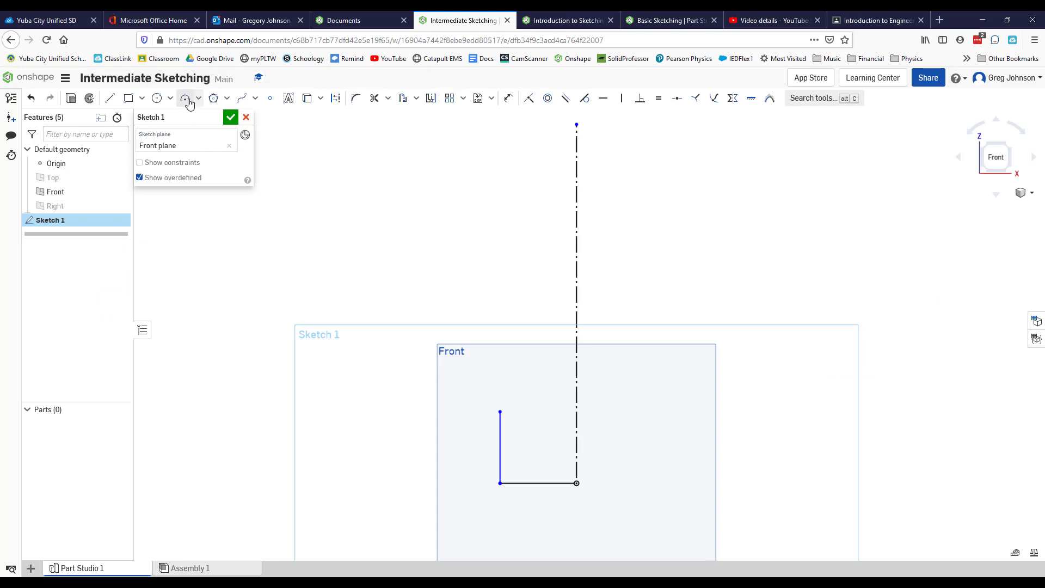
key("a")
left_click(500, 411)
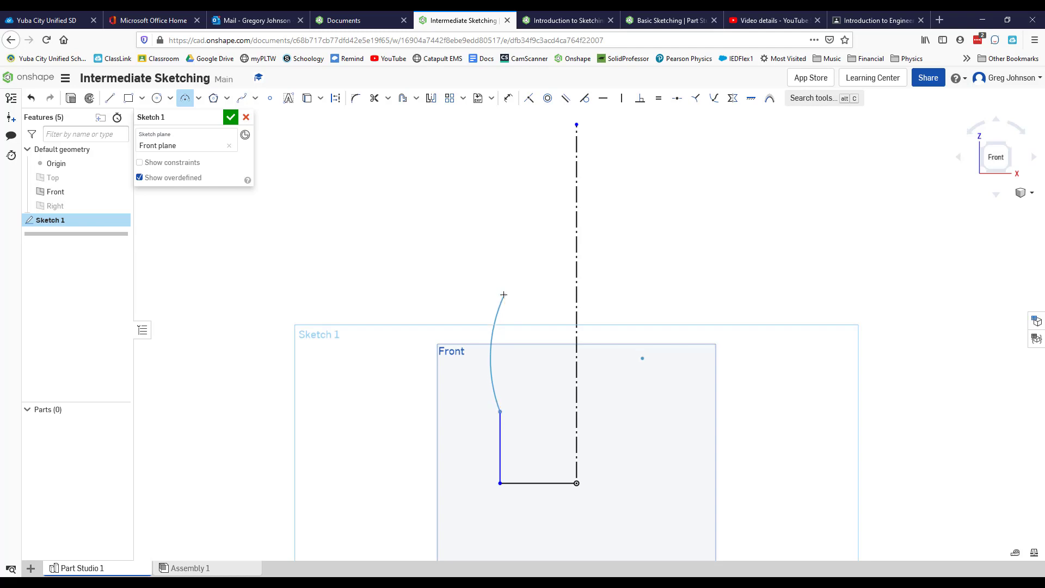
left_click(508, 292)
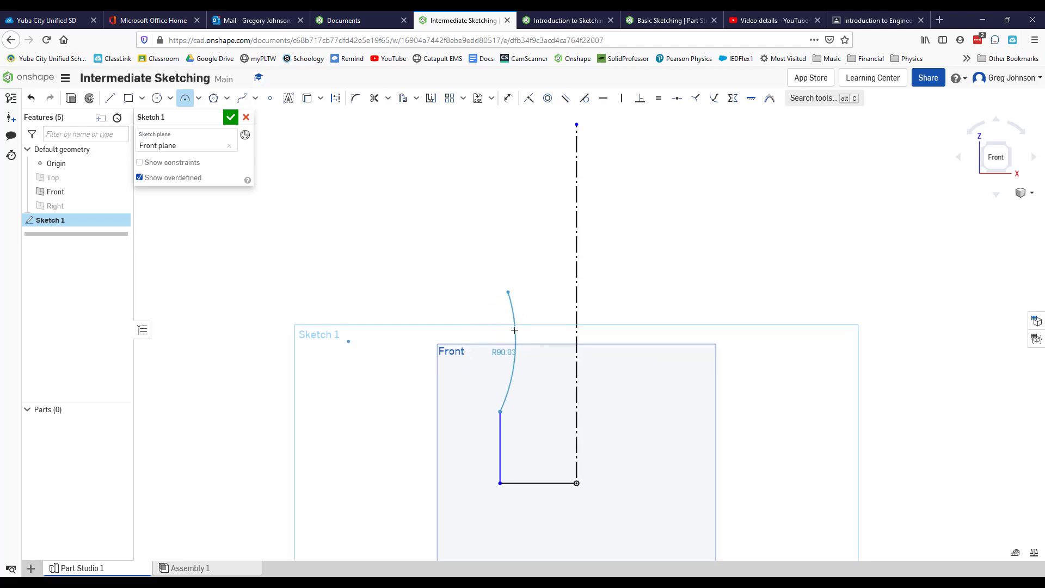
left_click(514, 329)
Following exercise step 4, mirror the horizontal line, the vertical line and the arc about the vertical construction line.
left_click(566, 20)
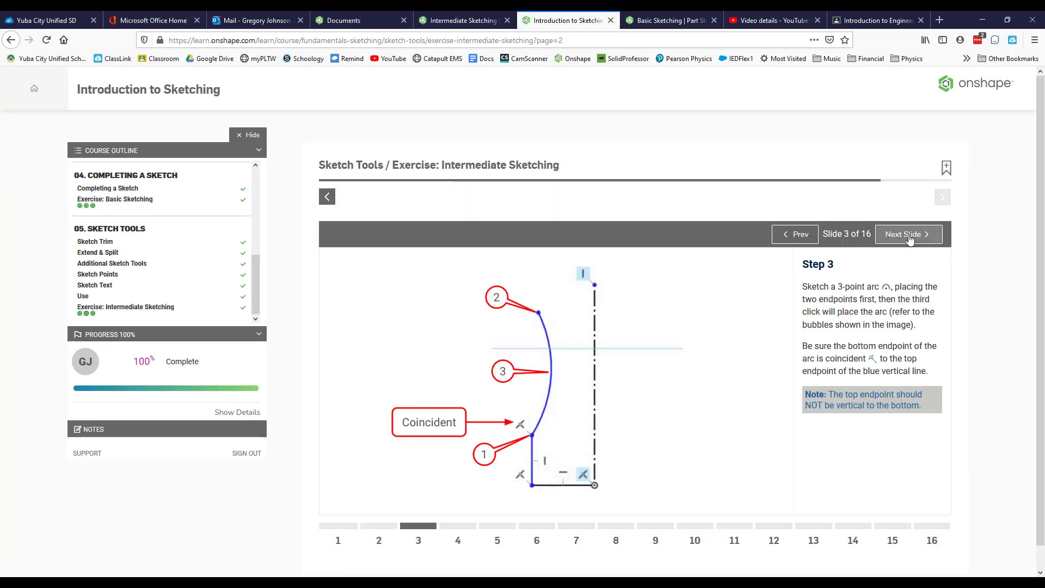
left_click(908, 234)
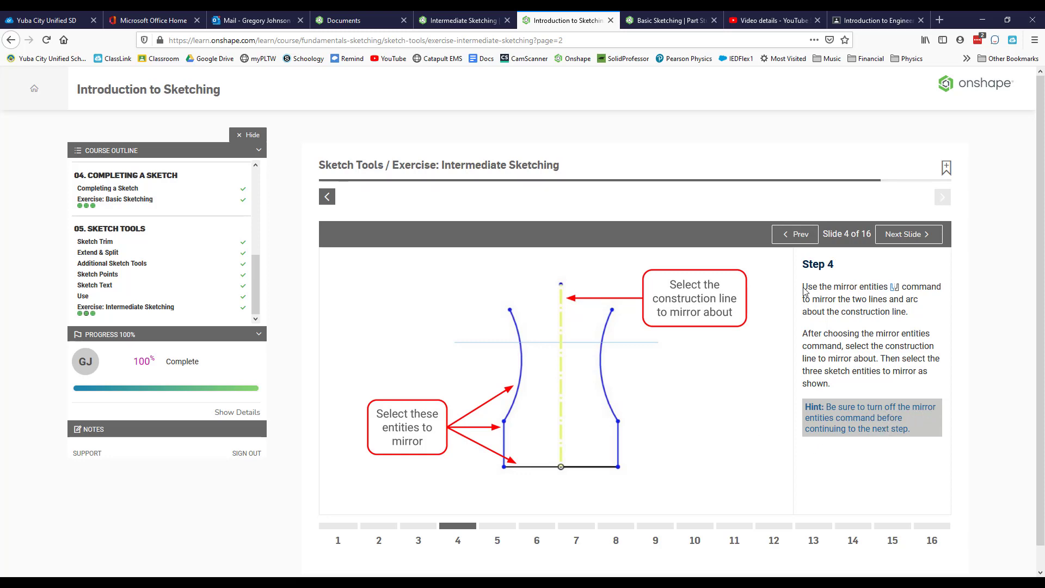
left_click(463, 21)
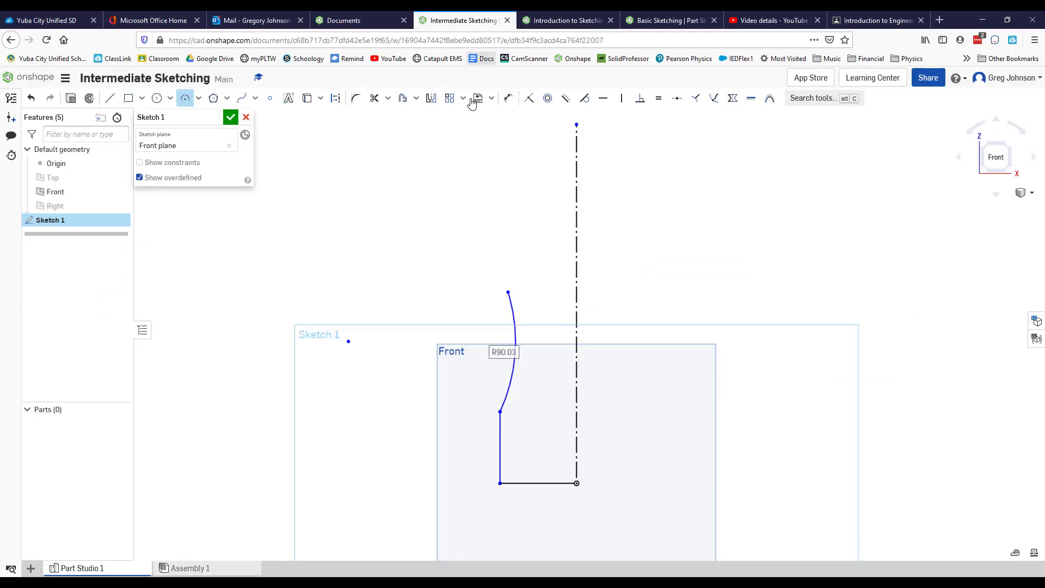
left_click(430, 99)
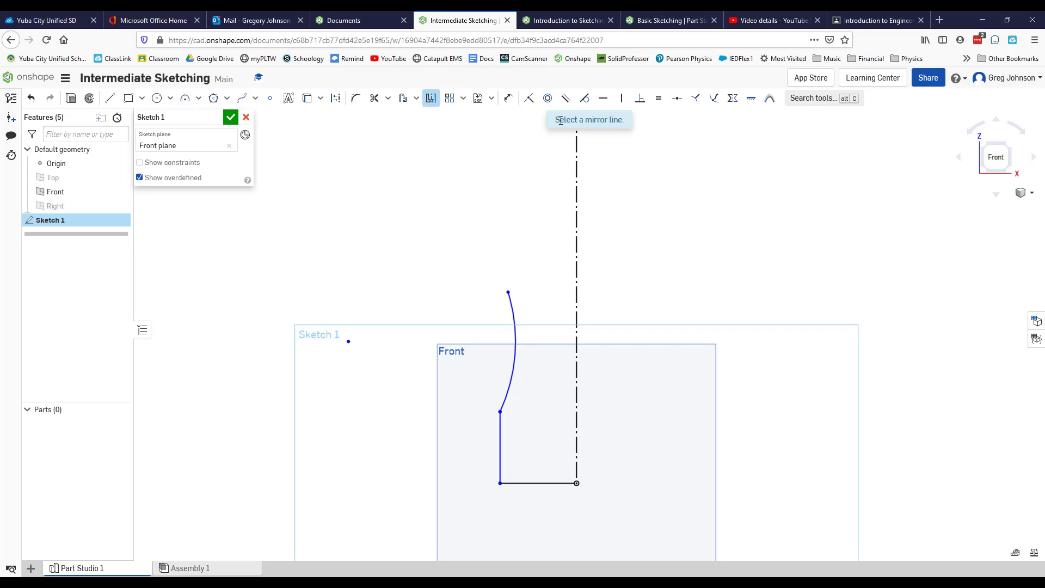
left_click(576, 159)
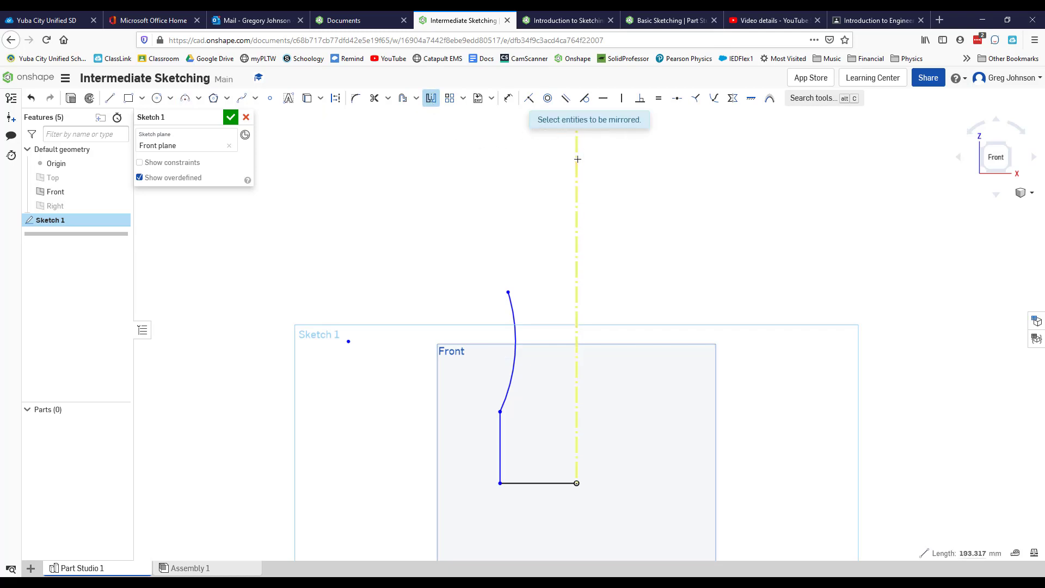
left_click(529, 483)
left_click(499, 444)
left_click(509, 364)
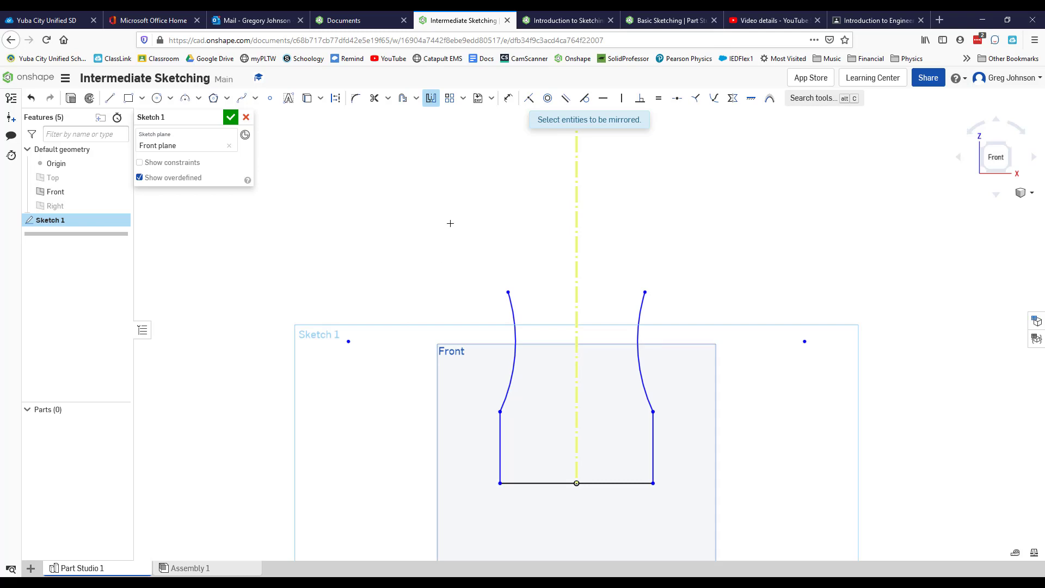
key("Escape")
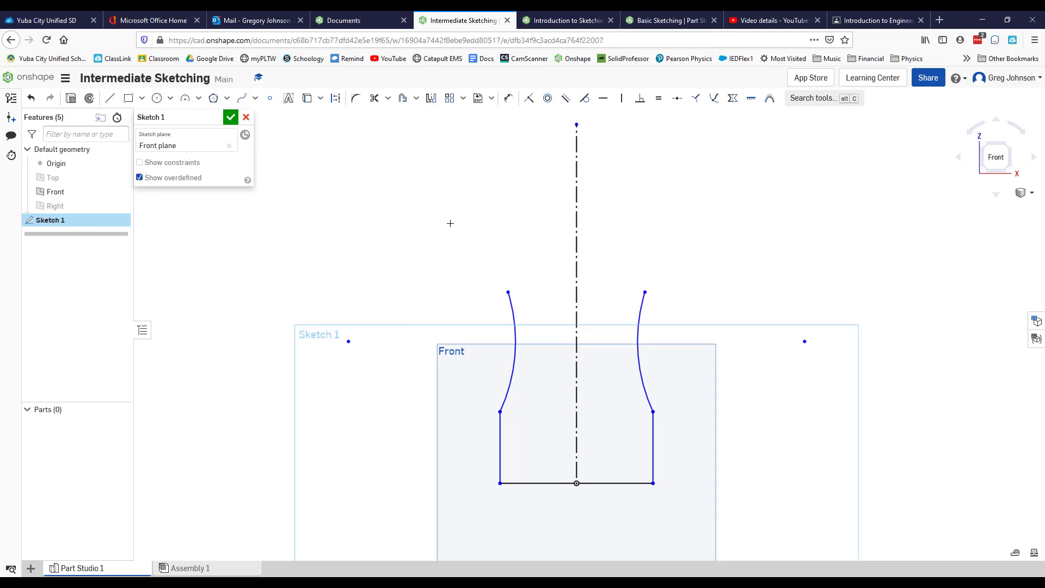